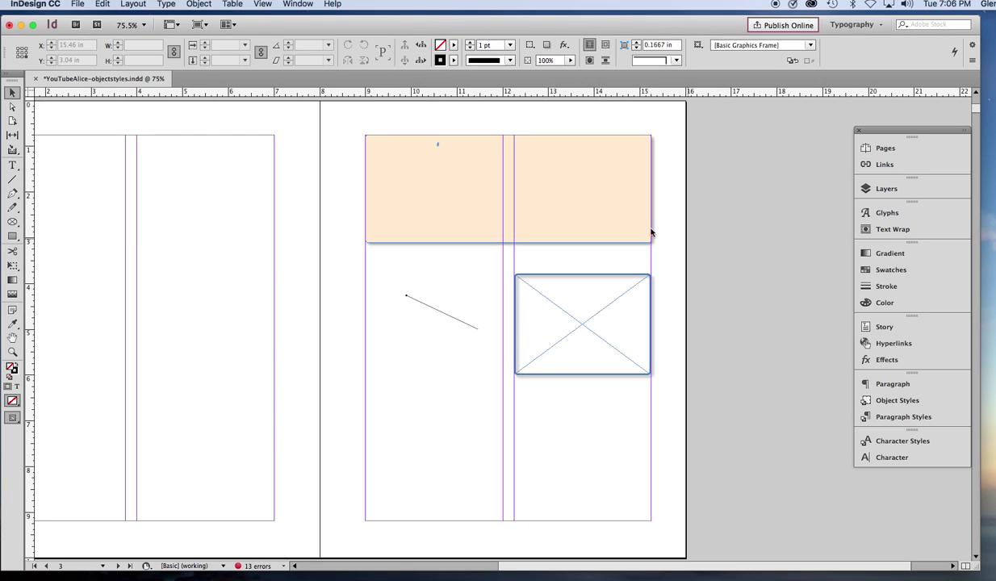
Nudge the peach sidebar frame left and back into place, then select the image frame.
left_click(611, 226)
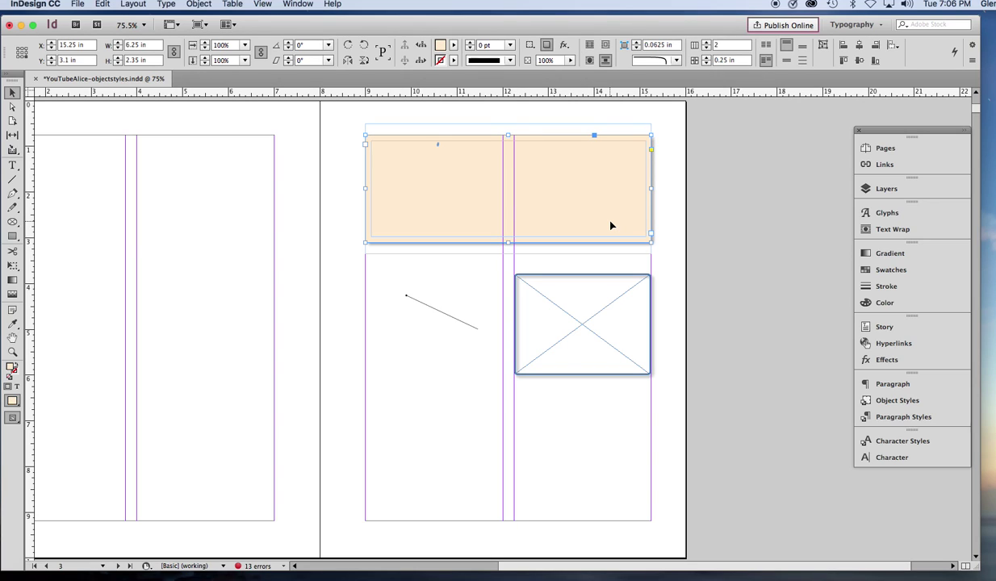
left_click_drag(611, 226, 580, 234)
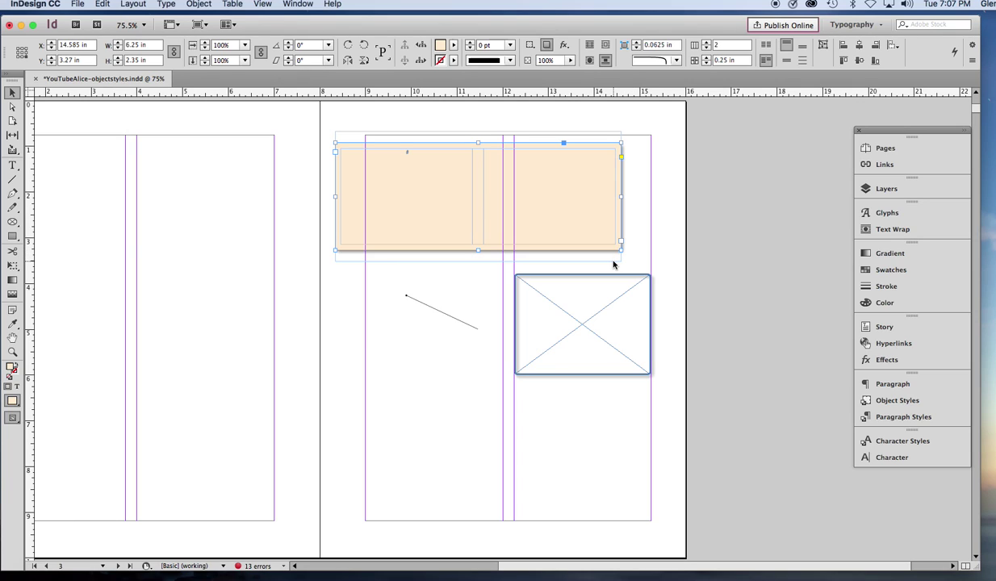
left_click_drag(568, 229, 598, 226)
left_click(634, 311)
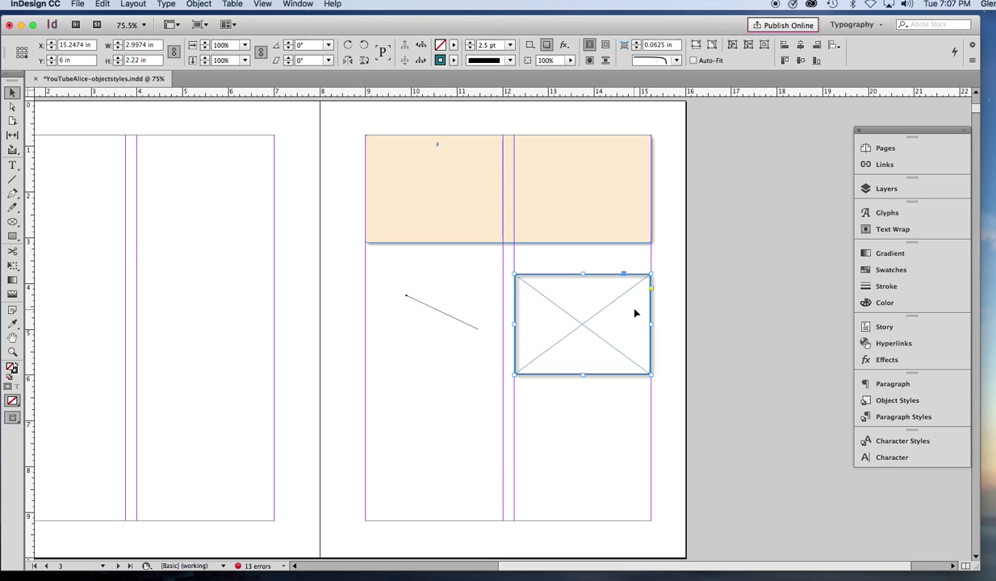
Select the diagonal line, zoom in to inspect it, then zoom back out to the whole page.
left_click(488, 370)
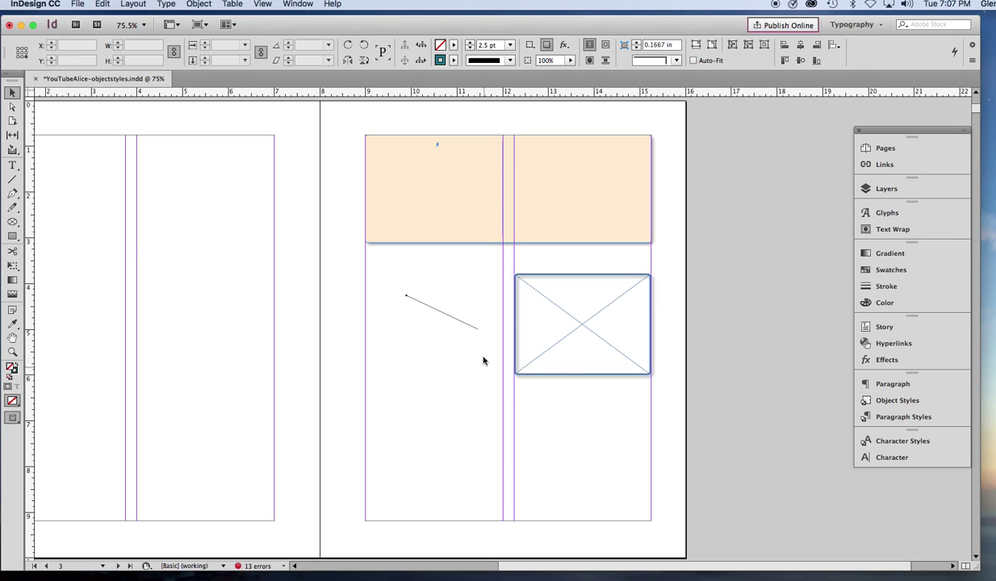
left_click(458, 330)
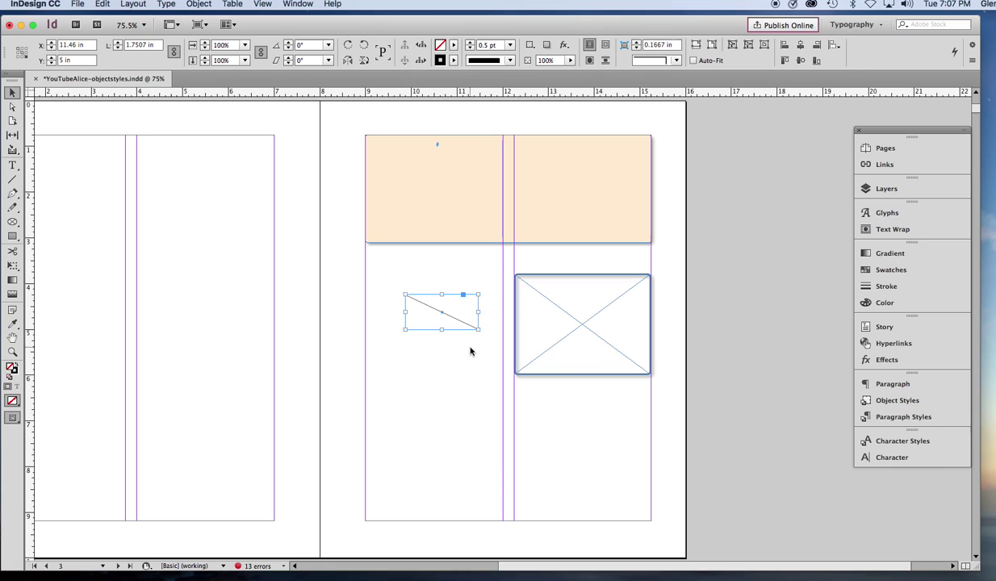
key("super+2")
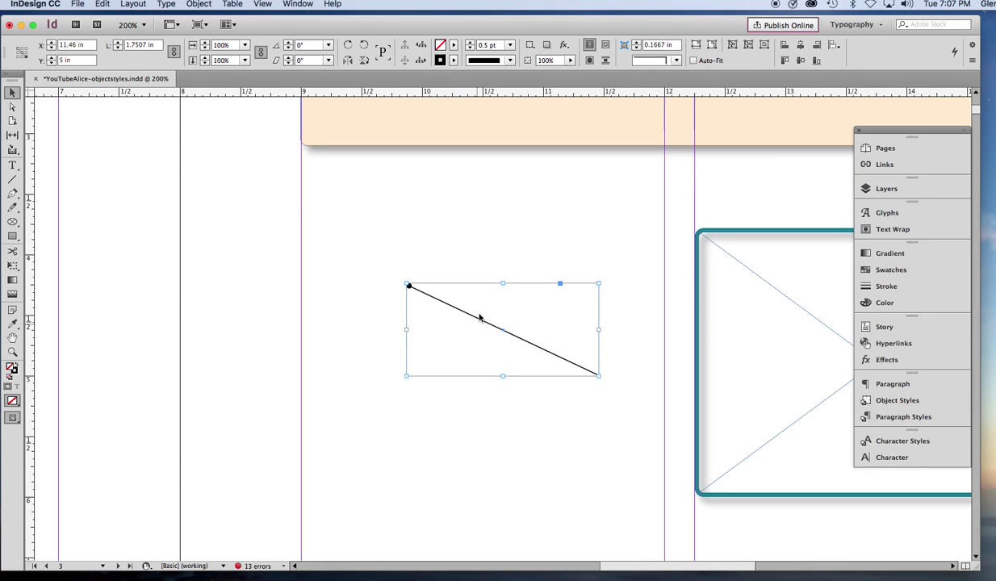
left_click(482, 263)
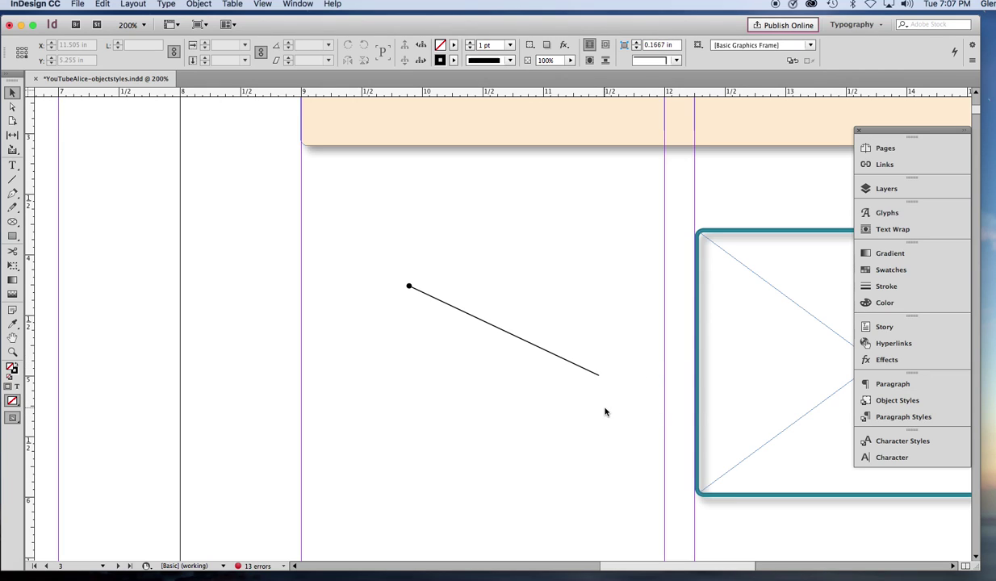
key("super+0")
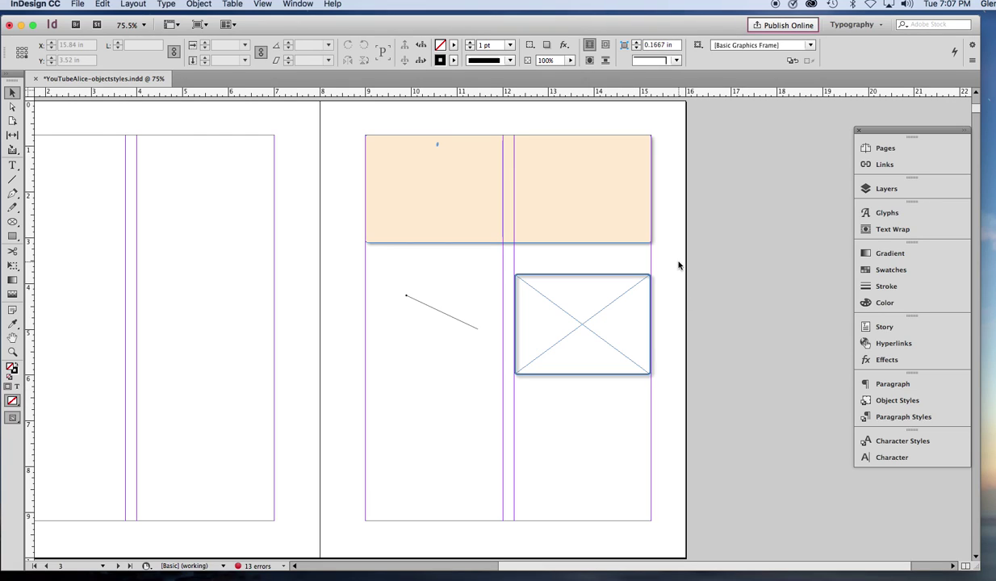
Create an object style 'sidebar 2 columns' from the peach sidebar, reviewing its Fill and Stroke settings.
left_click(627, 225)
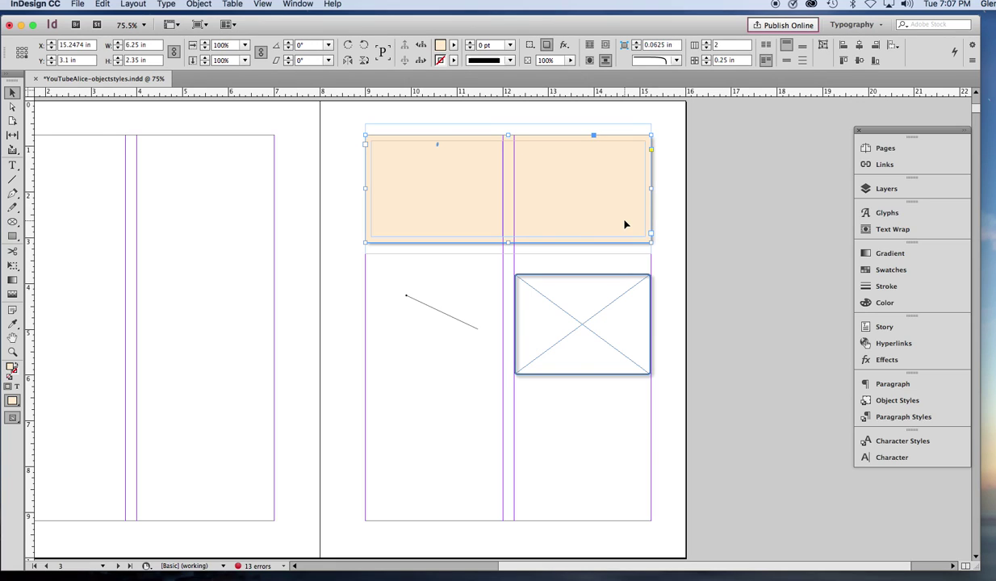
left_click(895, 400)
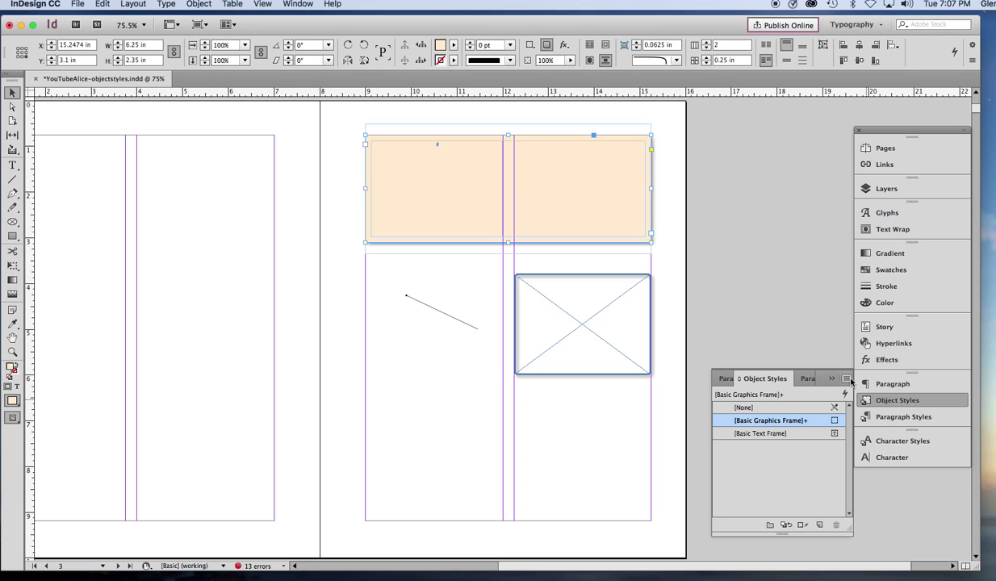
left_click(846, 378)
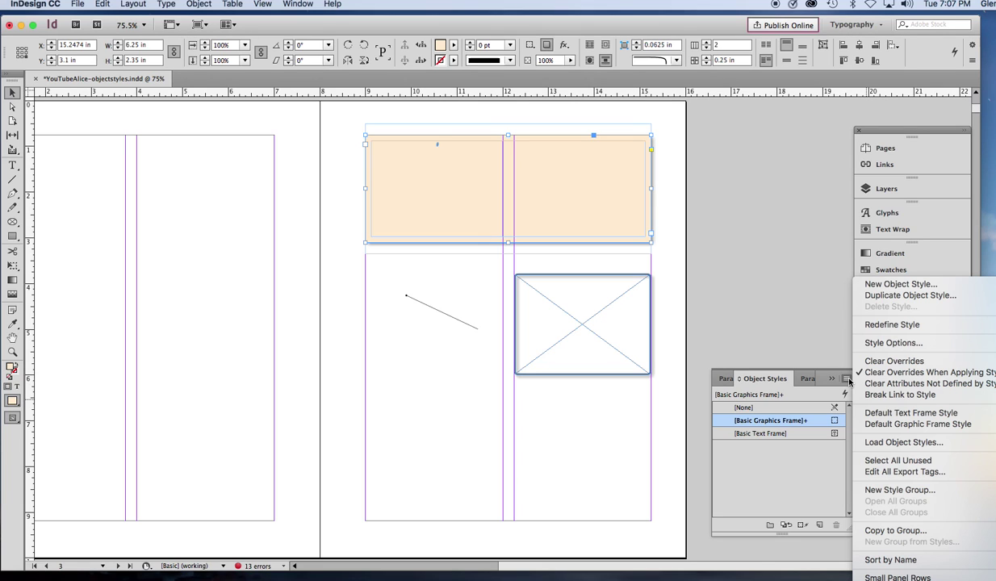
left_click(880, 285)
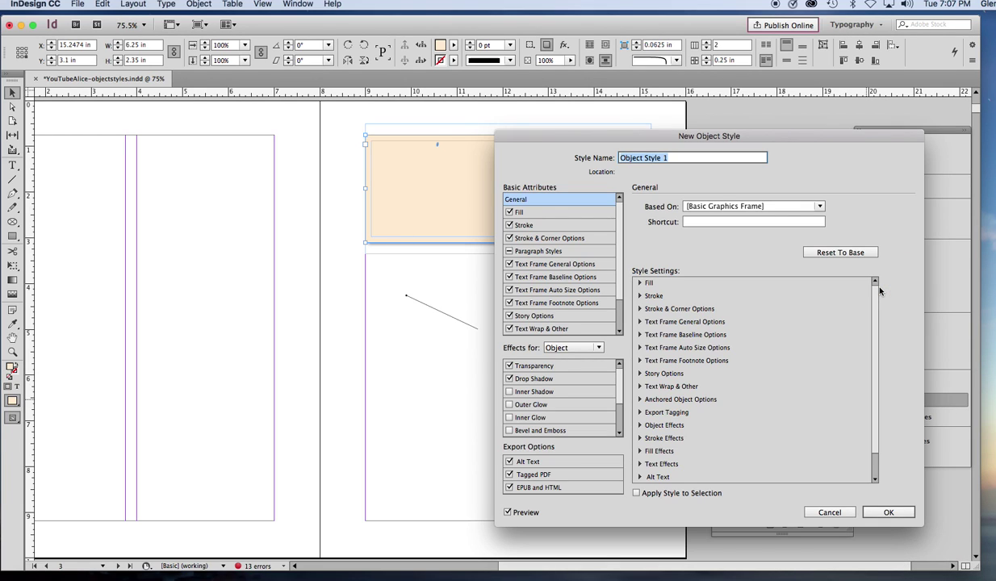
type("sidebar 2 columns")
left_click(561, 215)
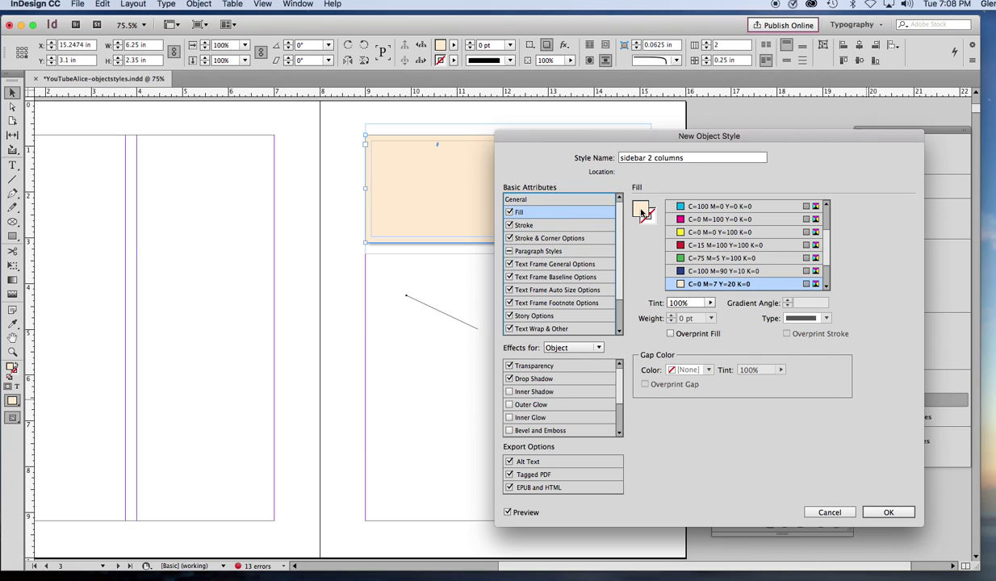
left_click(598, 240)
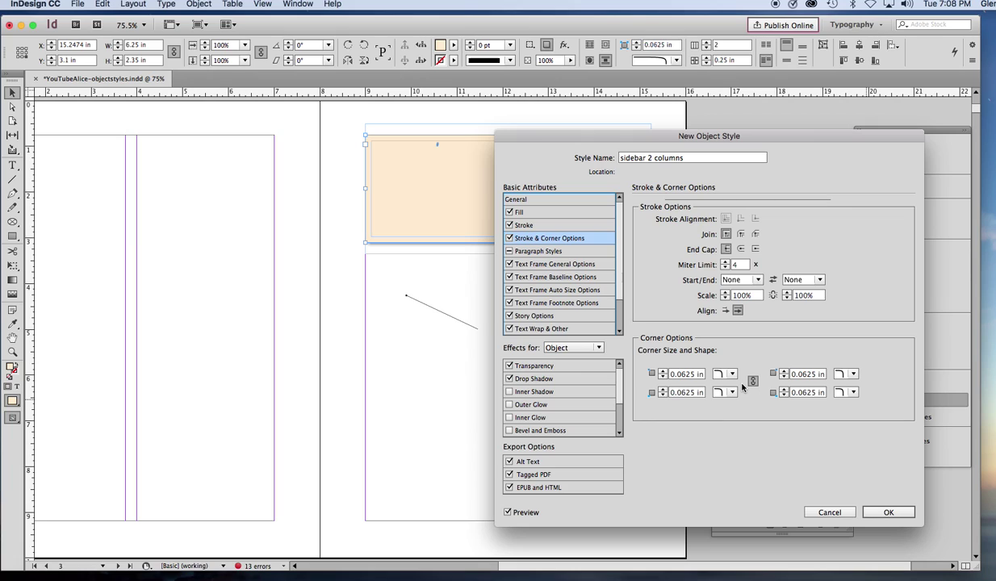
left_click(888, 512)
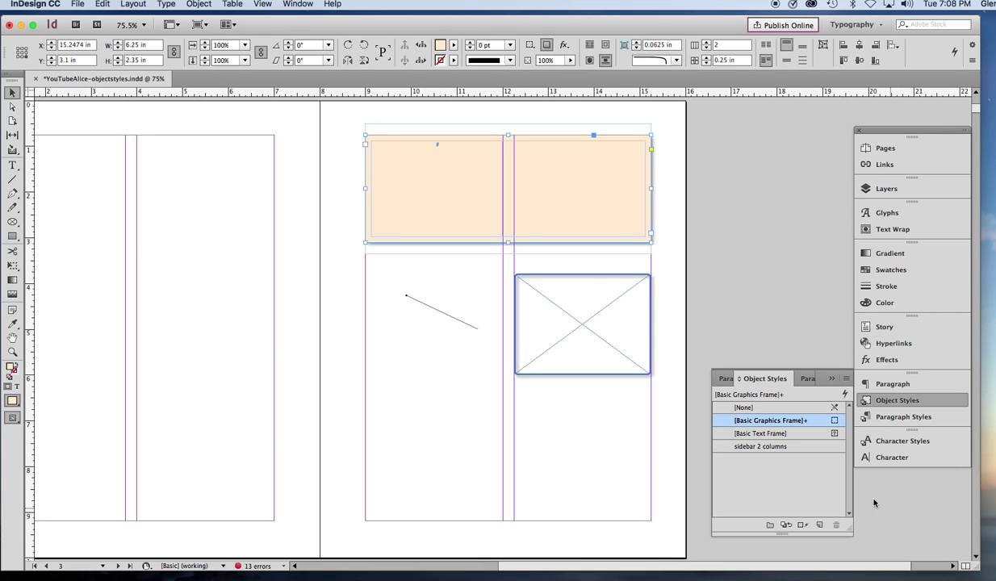
Apply sidebar 2 columns to the peach frame, then create and apply a 'photo frame' style from the image frame.
left_click(806, 448)
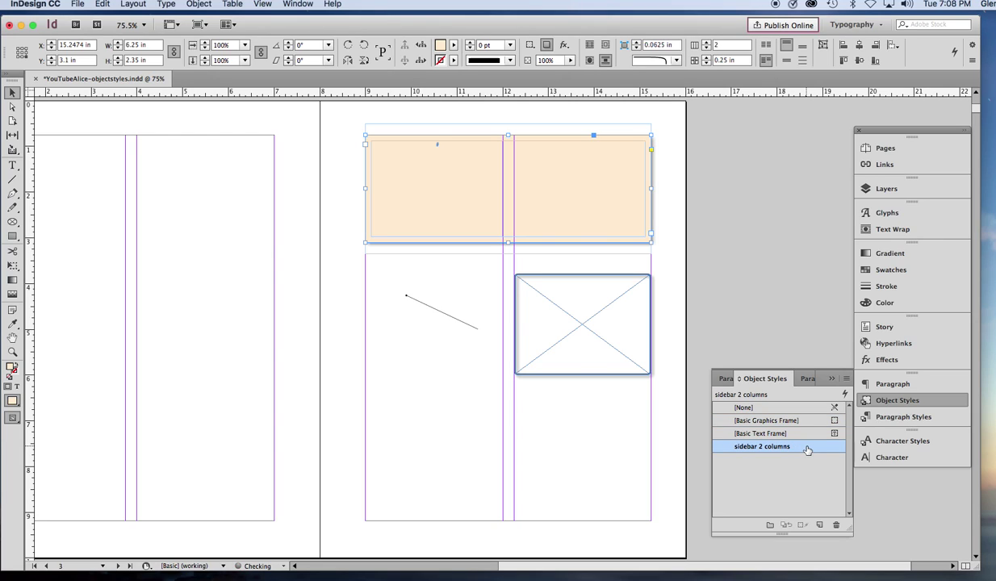
left_click_drag(585, 393, 627, 362)
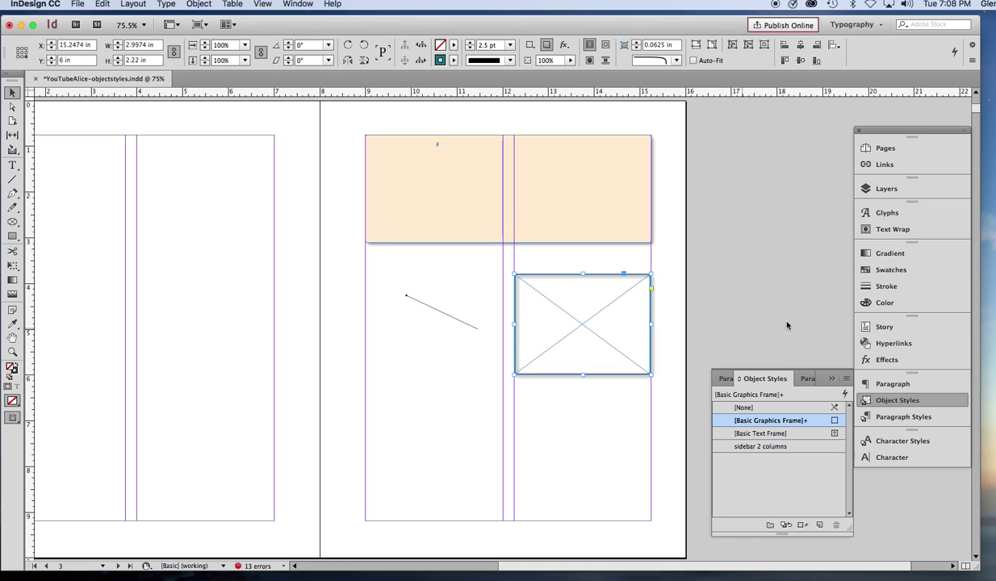
left_click(846, 378)
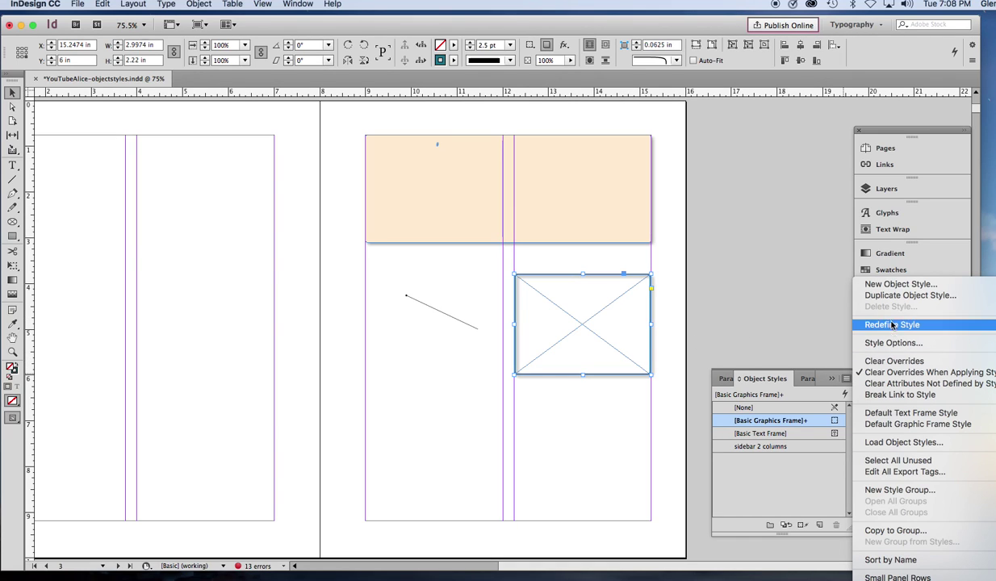
left_click(894, 286)
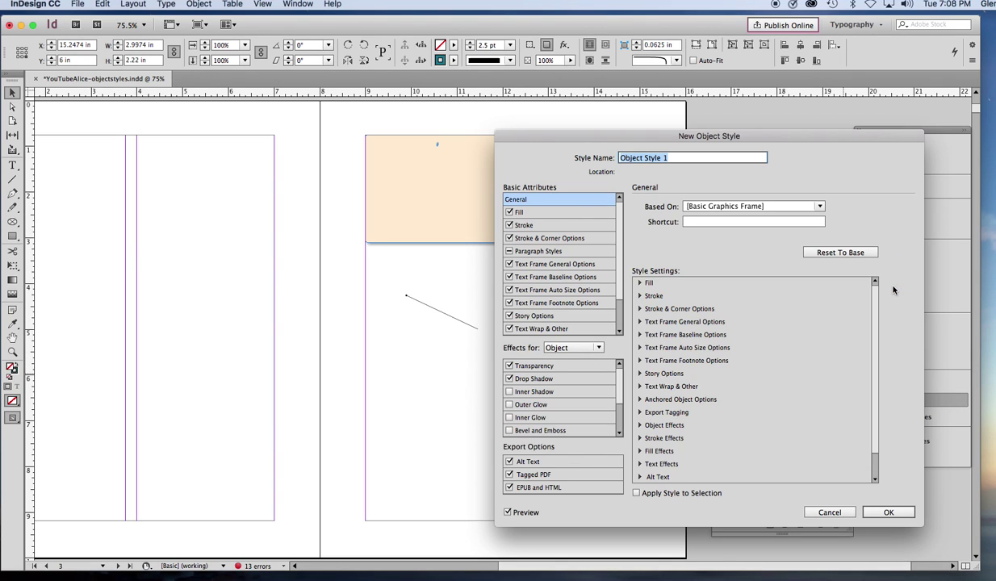
type("photo frame")
left_click(884, 511)
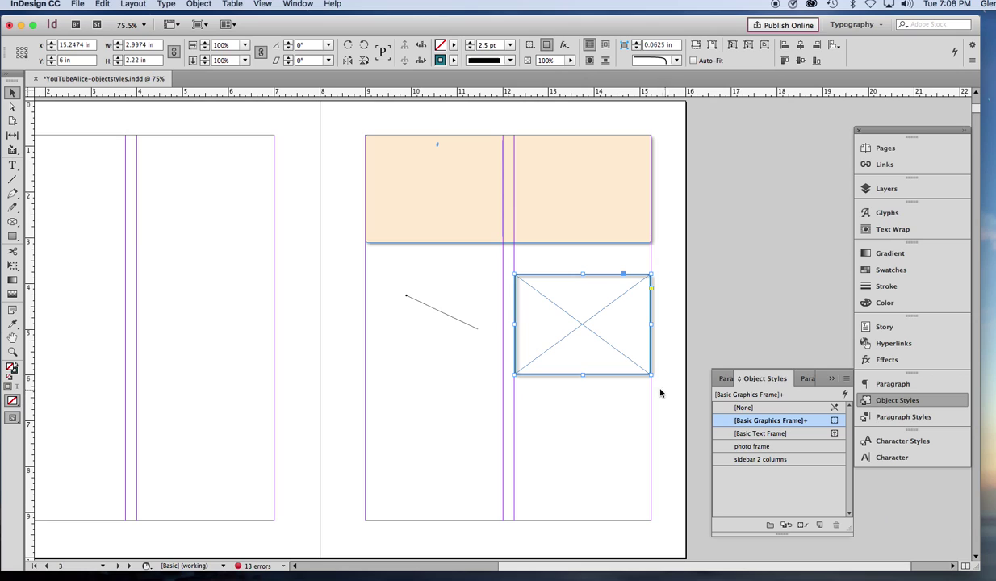
left_click(747, 446)
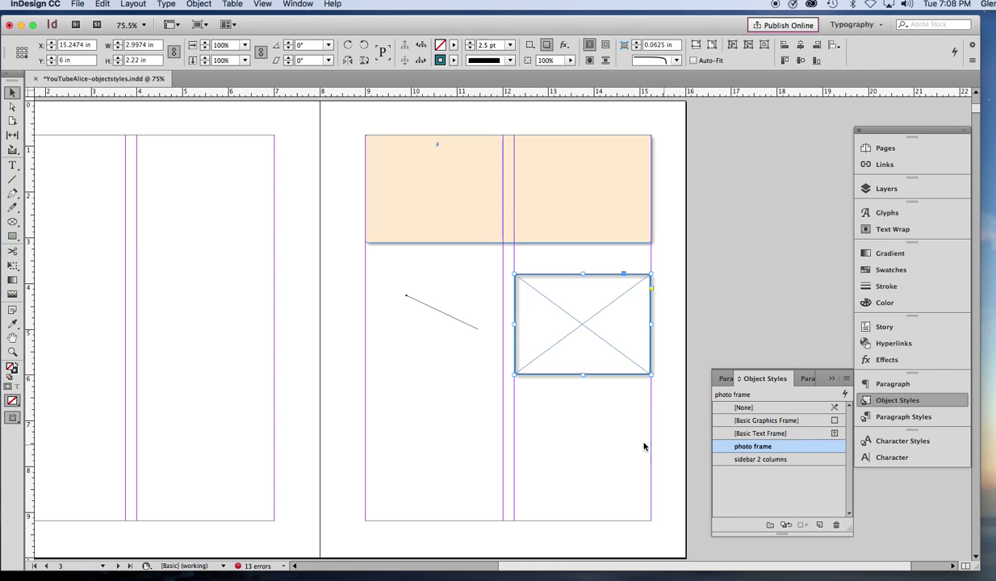
Create a 'leader line with dot' object style from the diagonal line, then deselect it.
left_click(436, 349)
left_click_drag(436, 349, 478, 311)
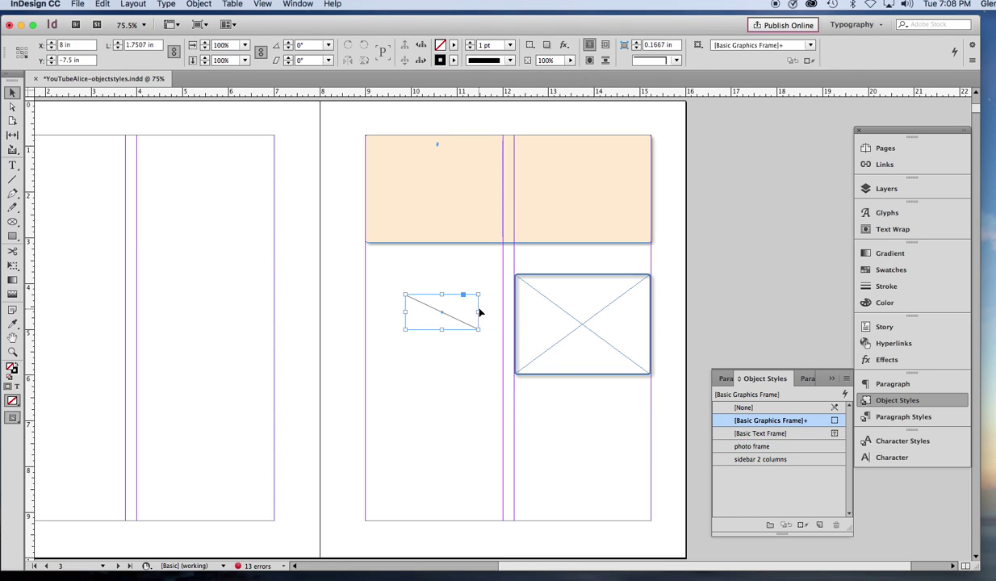
left_click(846, 379)
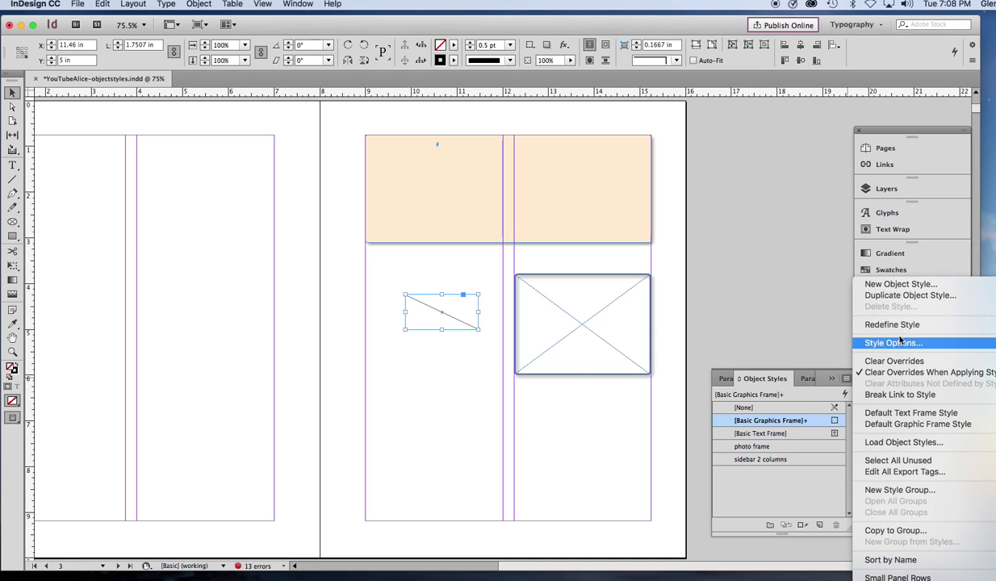
left_click(900, 284)
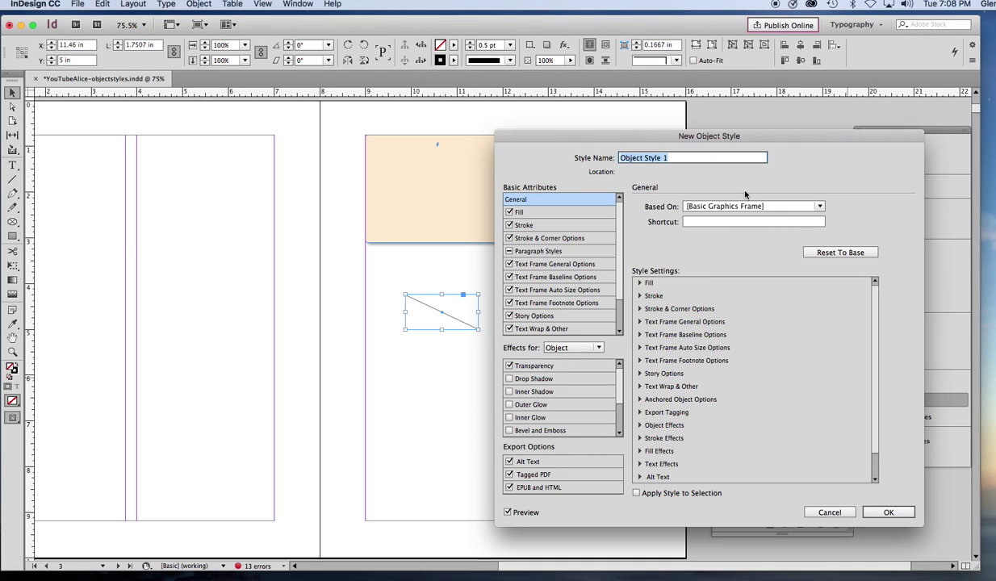
type("leader line with dot")
left_click(892, 514)
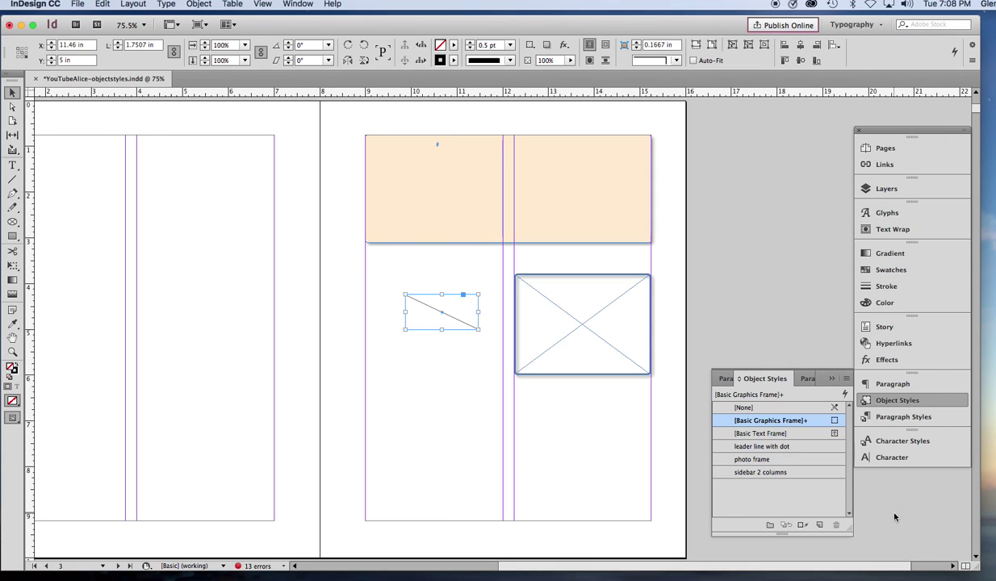
left_click(585, 462)
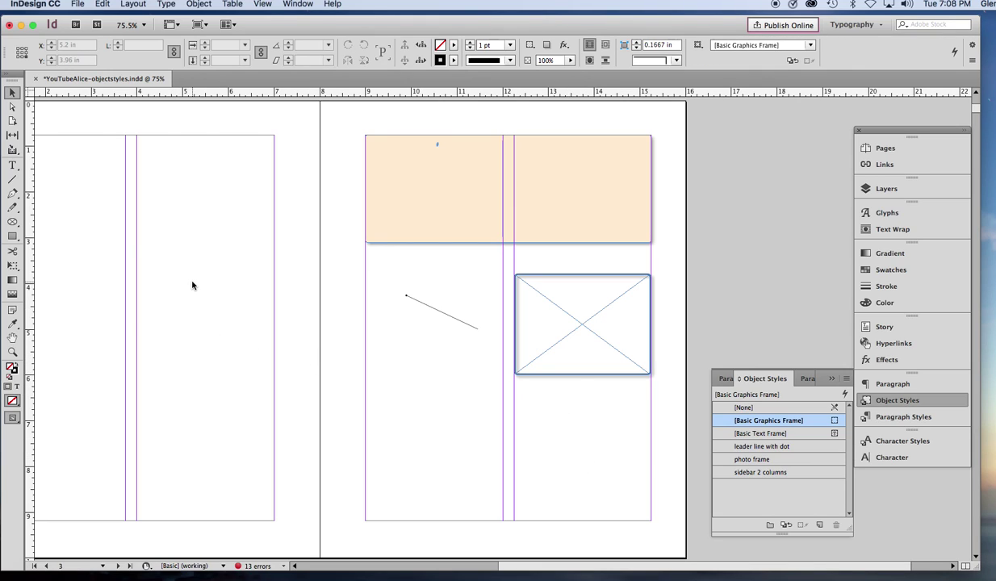
key("super+d")
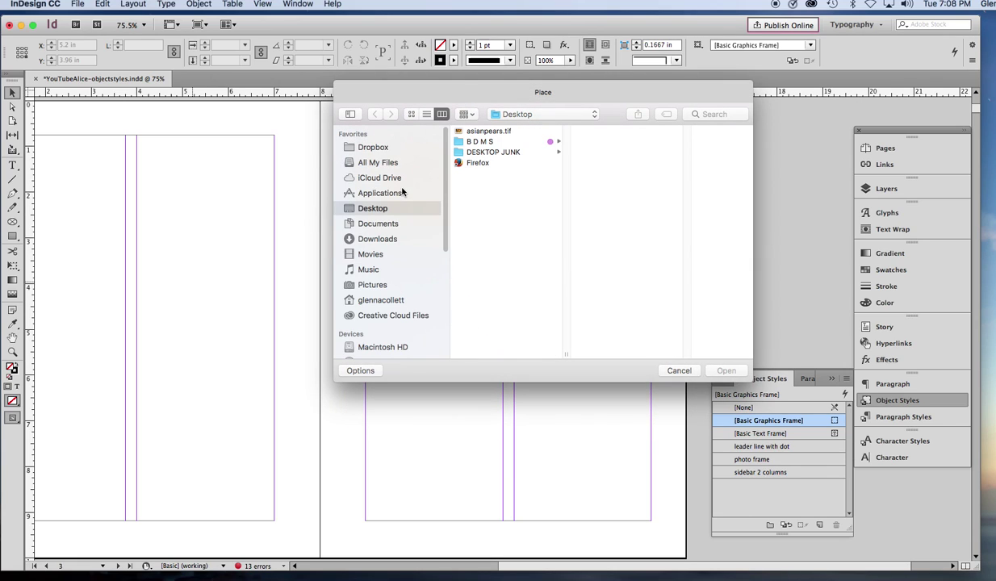
Place asianpears.tif on the left page and give it the photo frame object style.
left_click(476, 132)
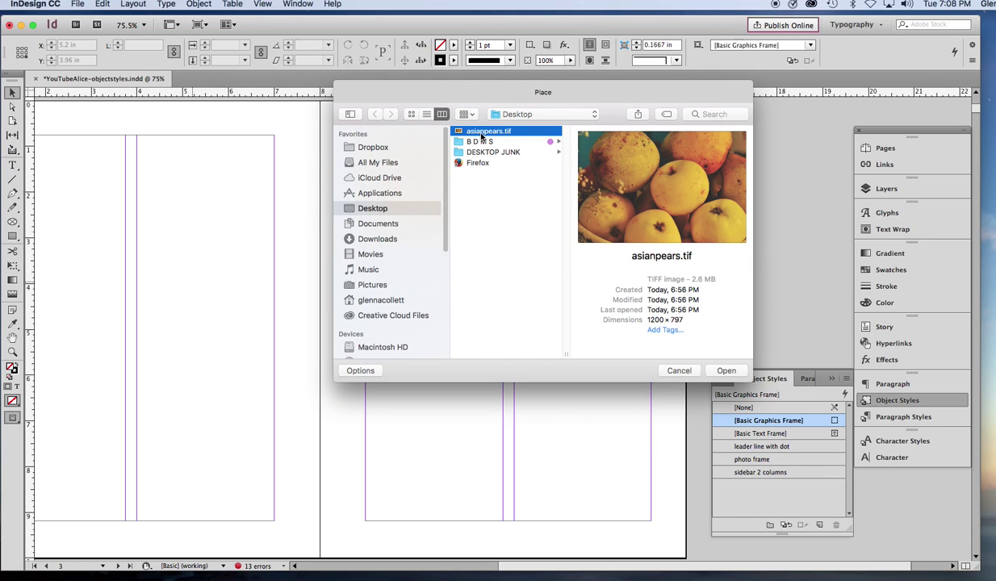
left_click(727, 370)
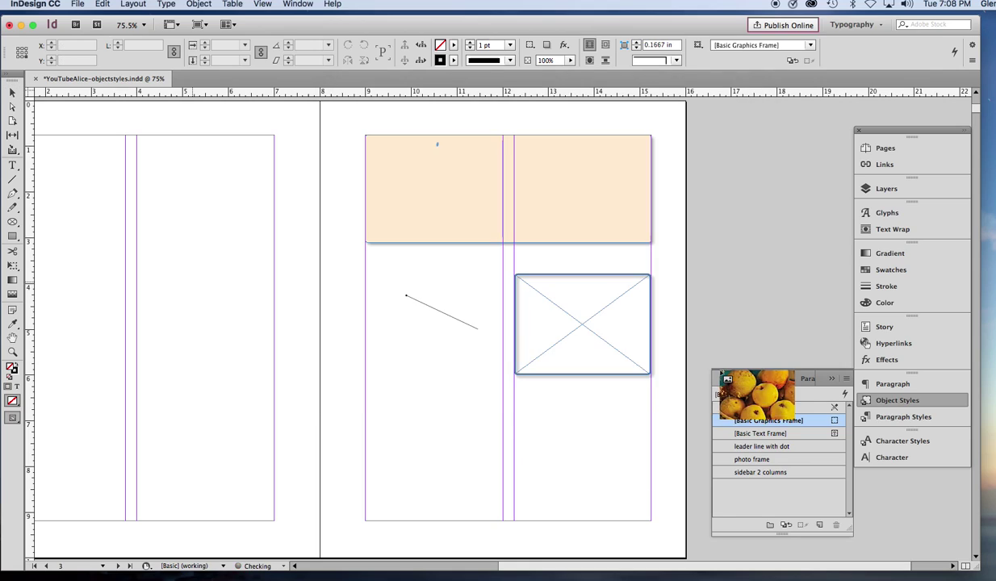
left_click(182, 246)
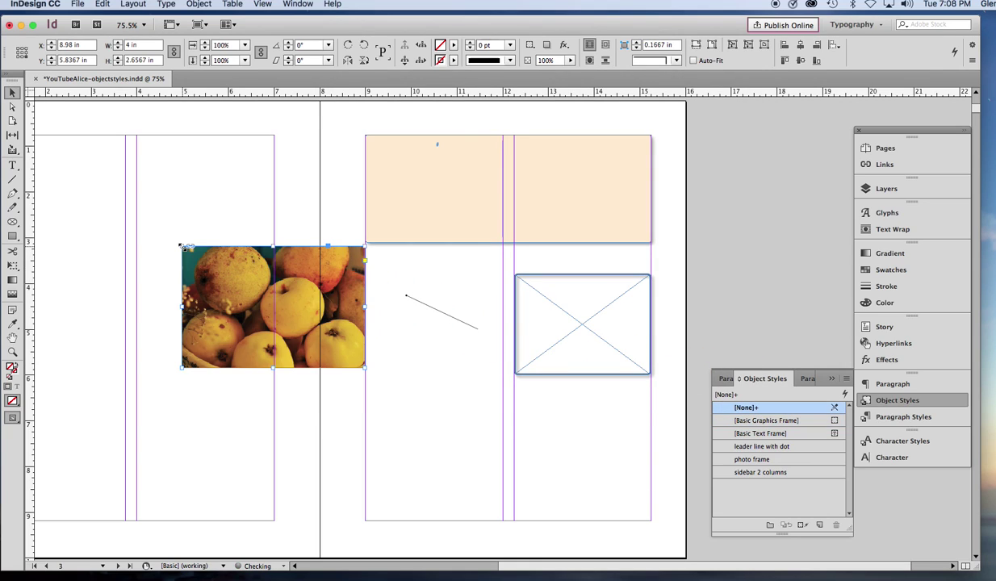
left_click(755, 460)
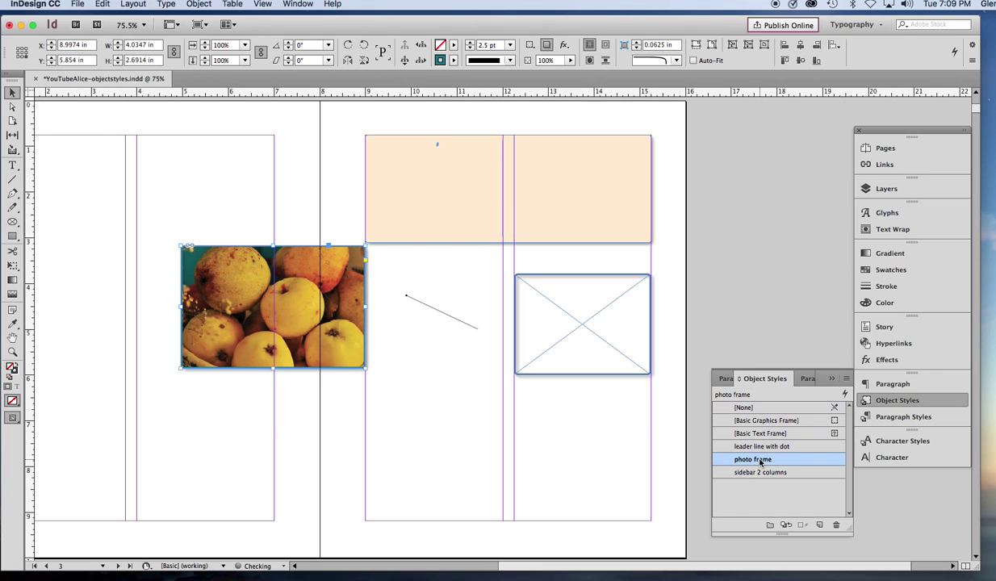
Deselect and toggle Preview mode with W to check the page, then return to Normal view.
left_click(347, 417)
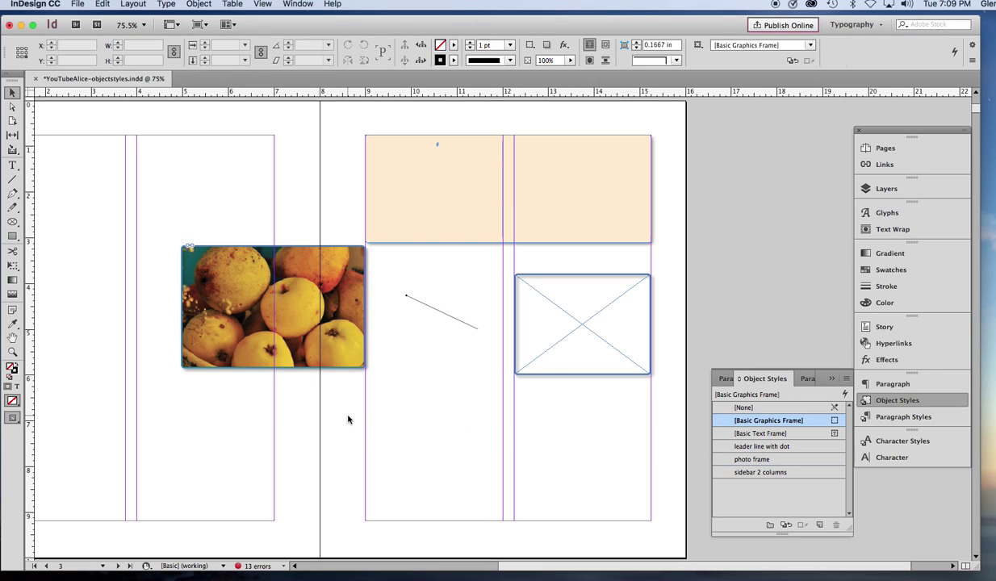
key("w")
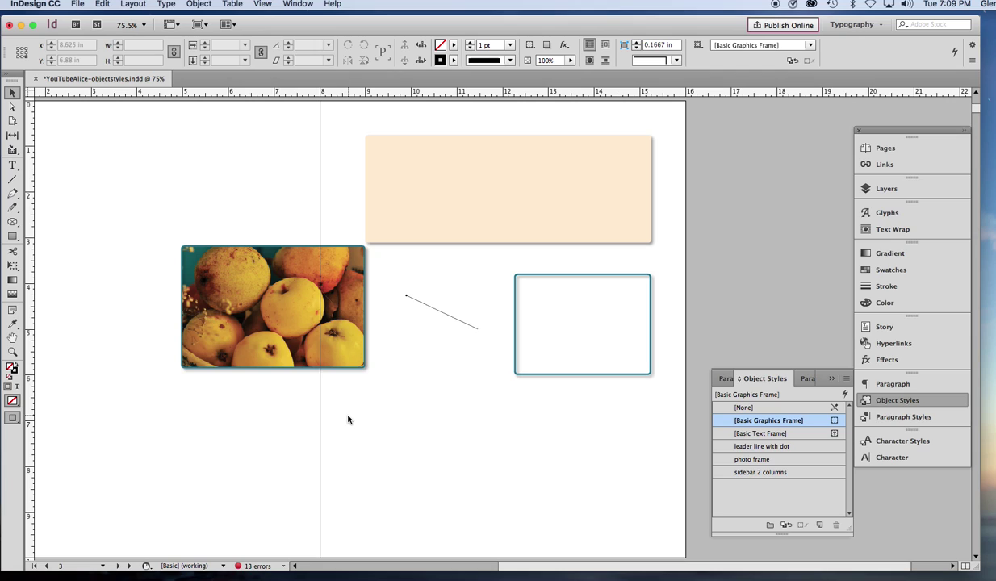
key("w")
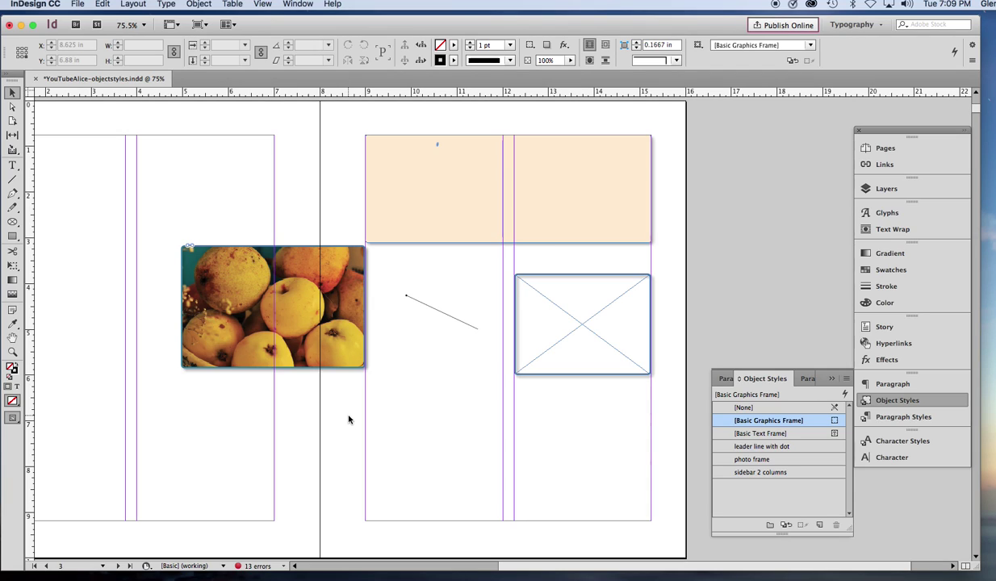
Draw a 3 × 2.9 in text frame low on the right page and style it sidebar 2 columns.
left_click(422, 237)
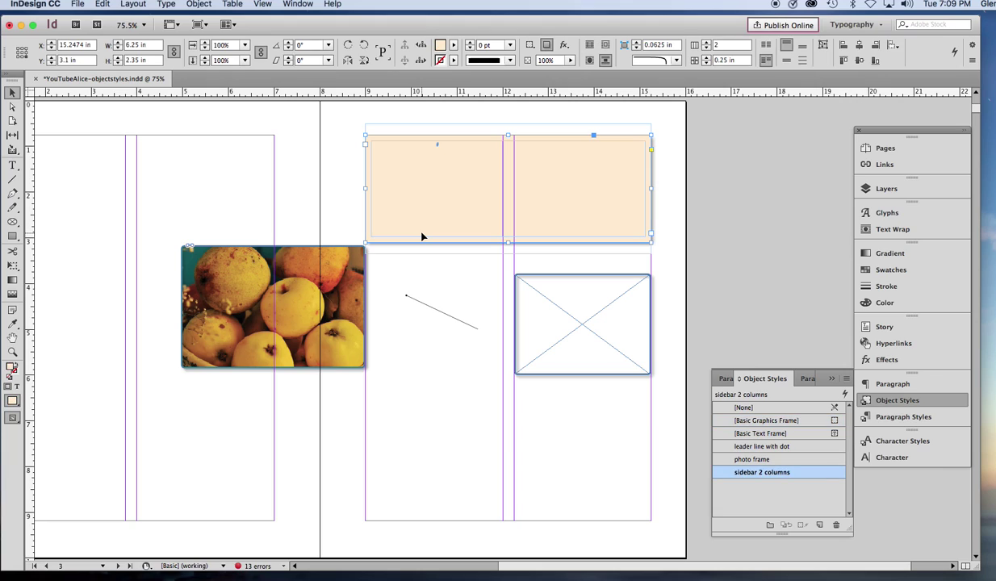
left_click(475, 399)
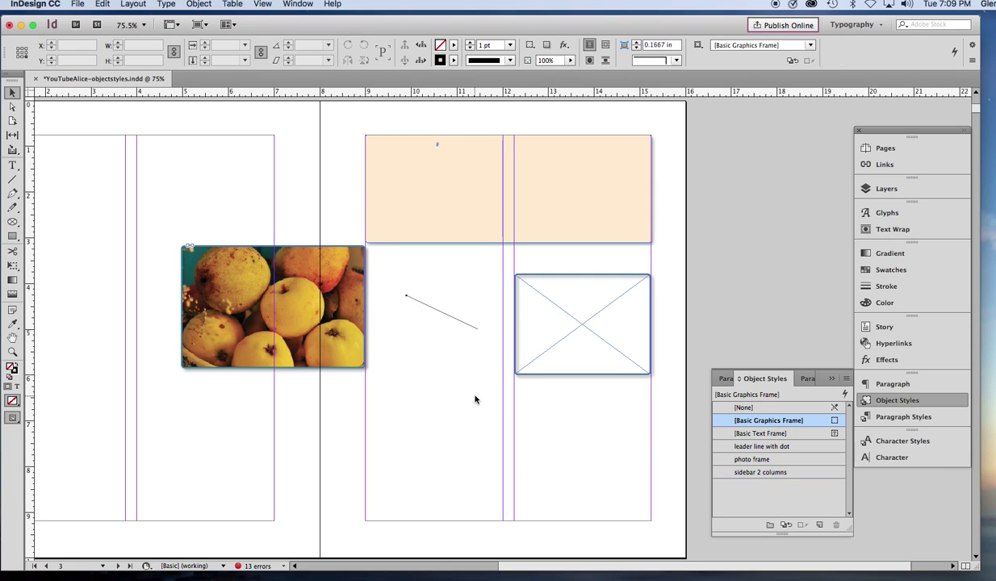
left_click(12, 166)
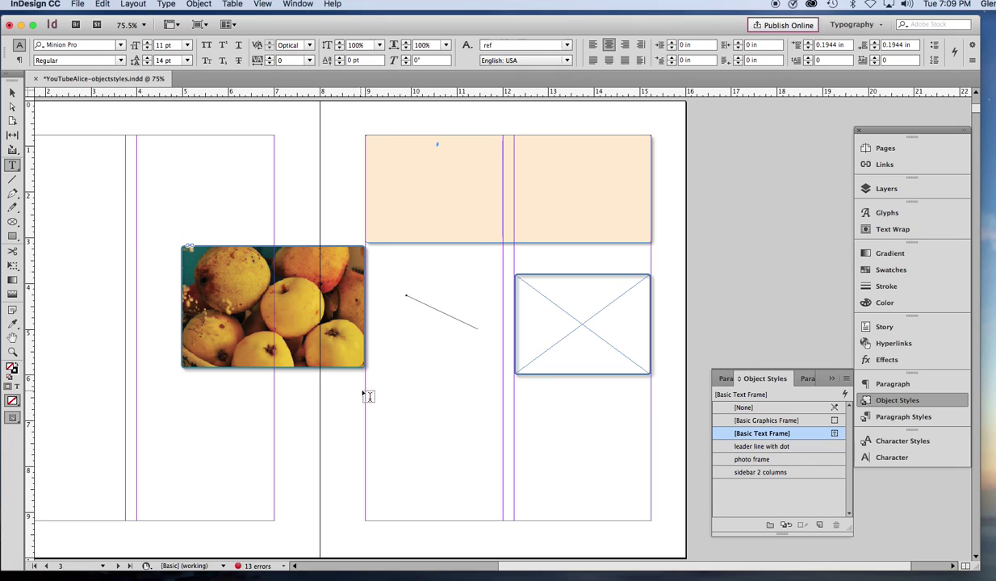
left_click_drag(367, 394, 442, 488)
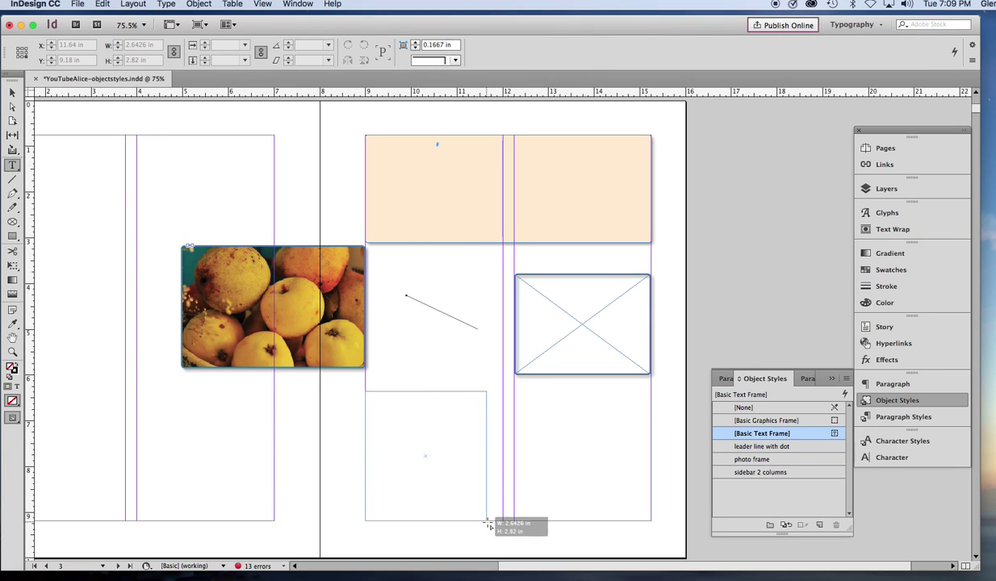
left_click_drag(487, 525, 502, 523)
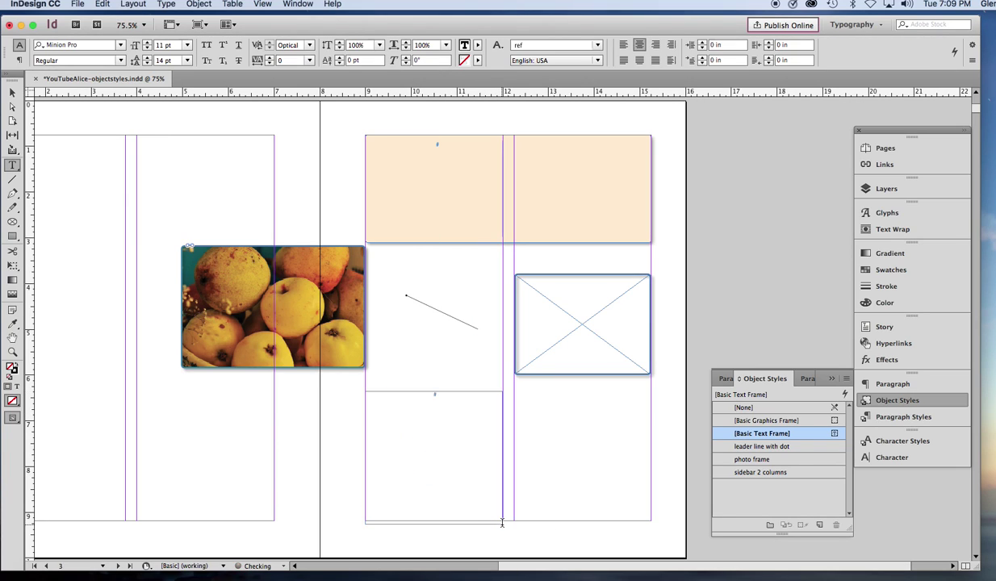
left_click(11, 93)
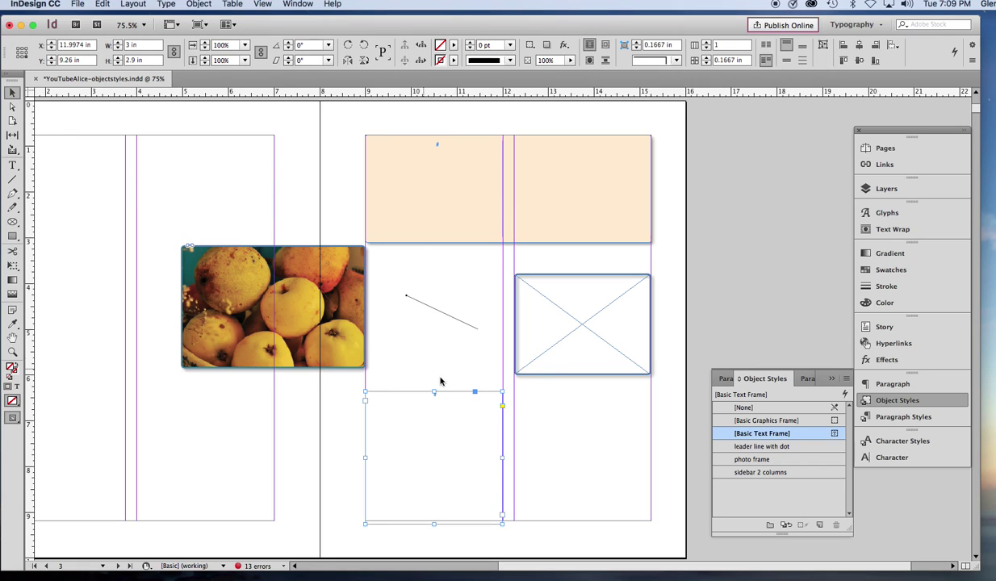
left_click(763, 473)
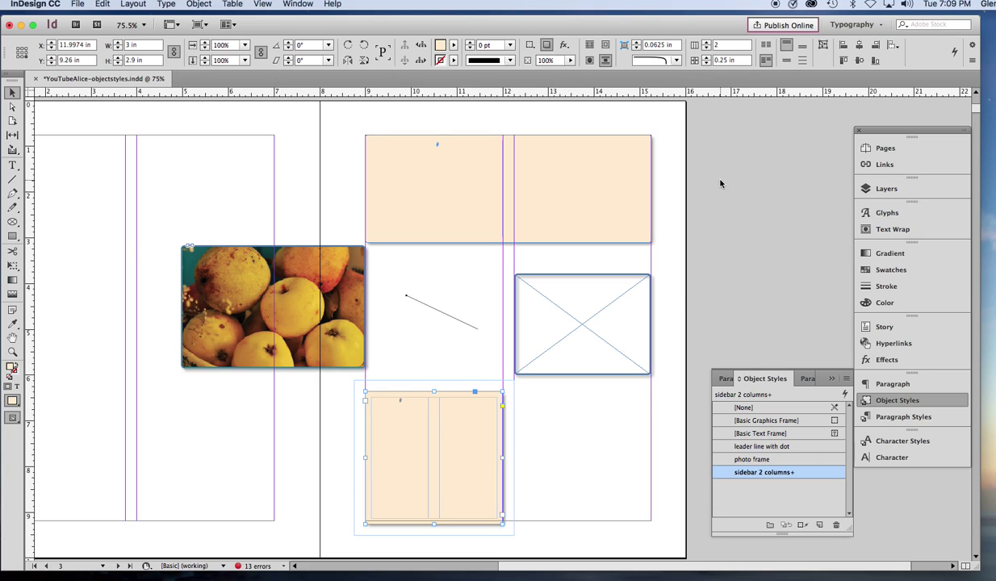
Set the lower sidebar to 1 column, save that as 'sidebar 1 column' and apply it.
left_click(707, 48)
left_click(846, 378)
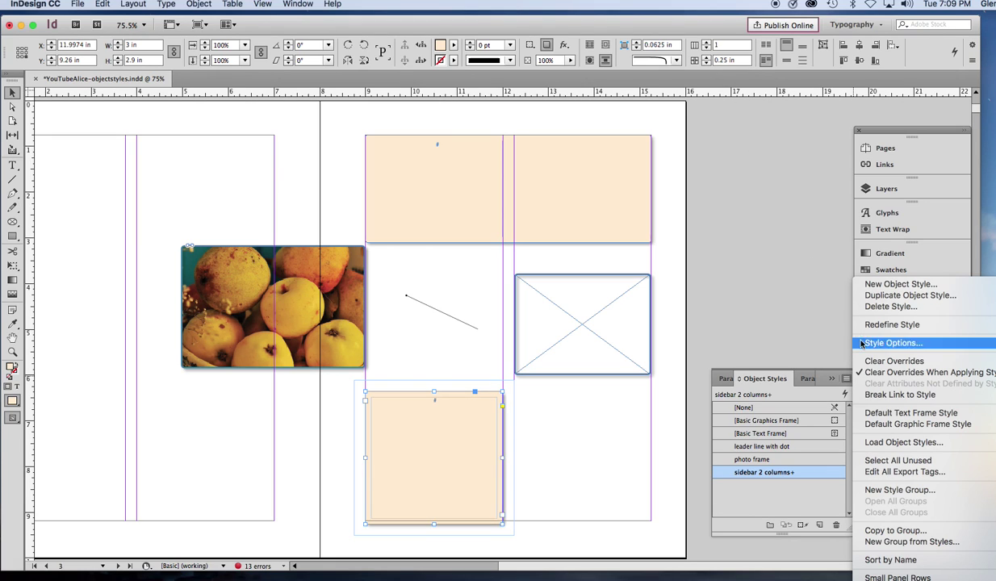
left_click(880, 275)
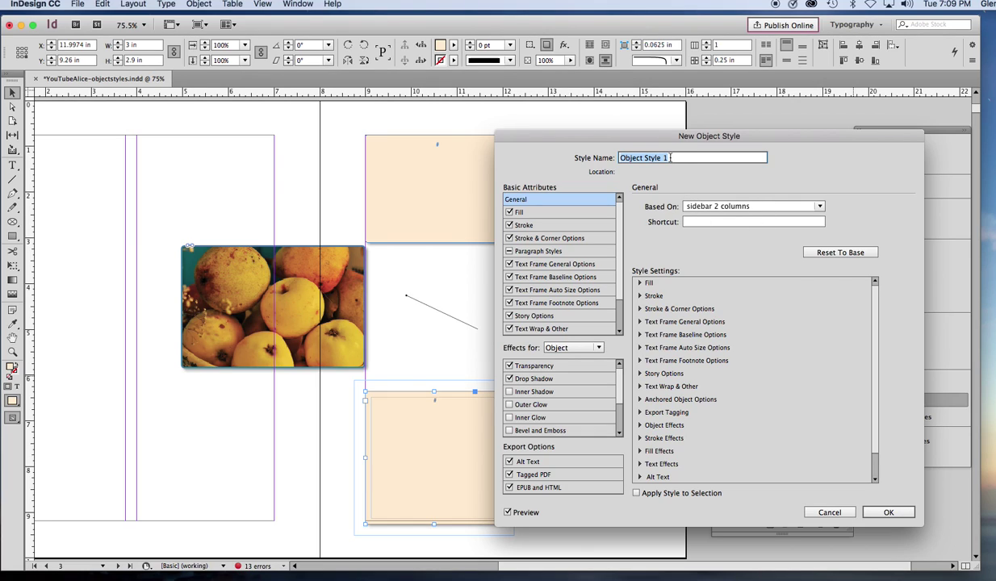
type("sidebar 1 column")
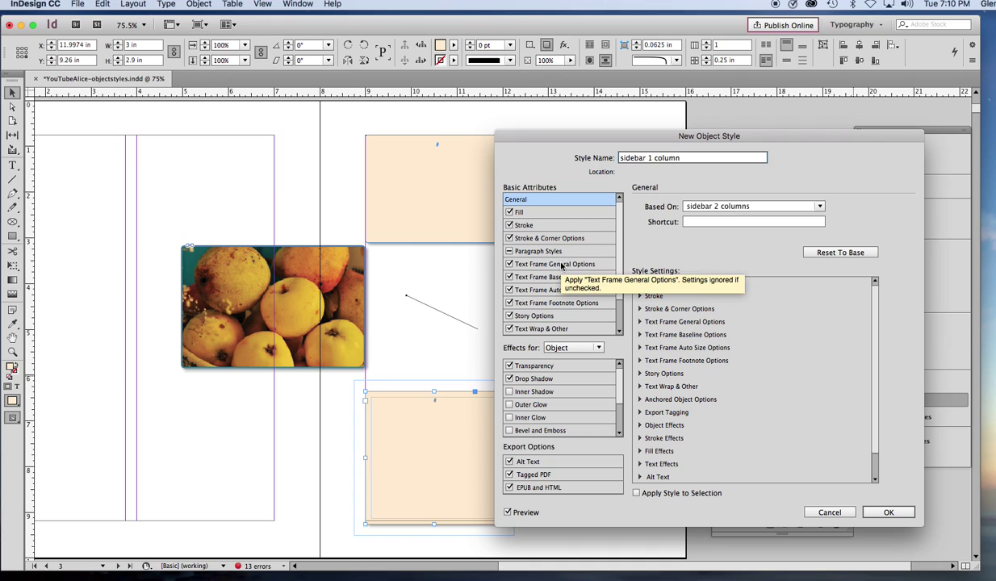
left_click(563, 265)
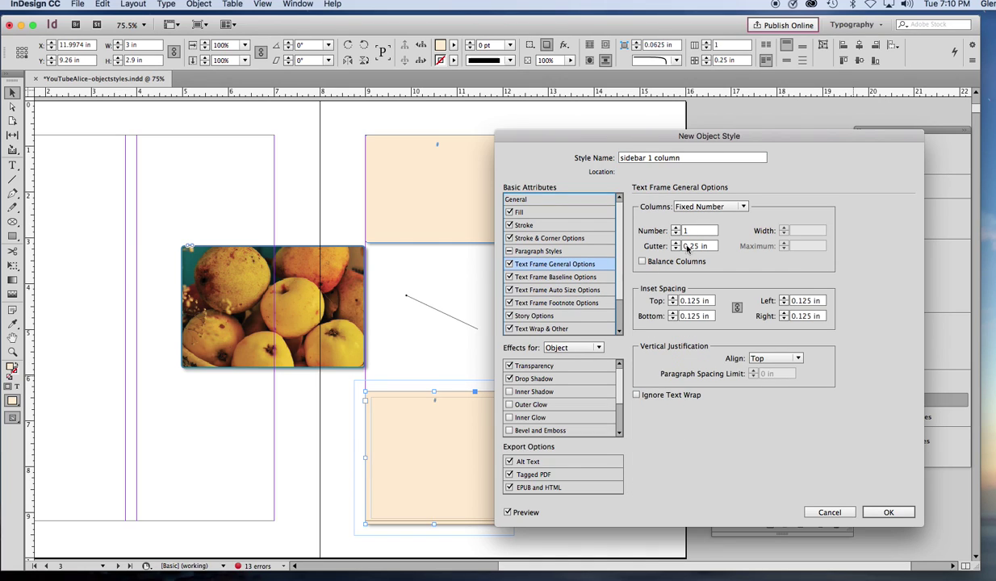
left_click(889, 513)
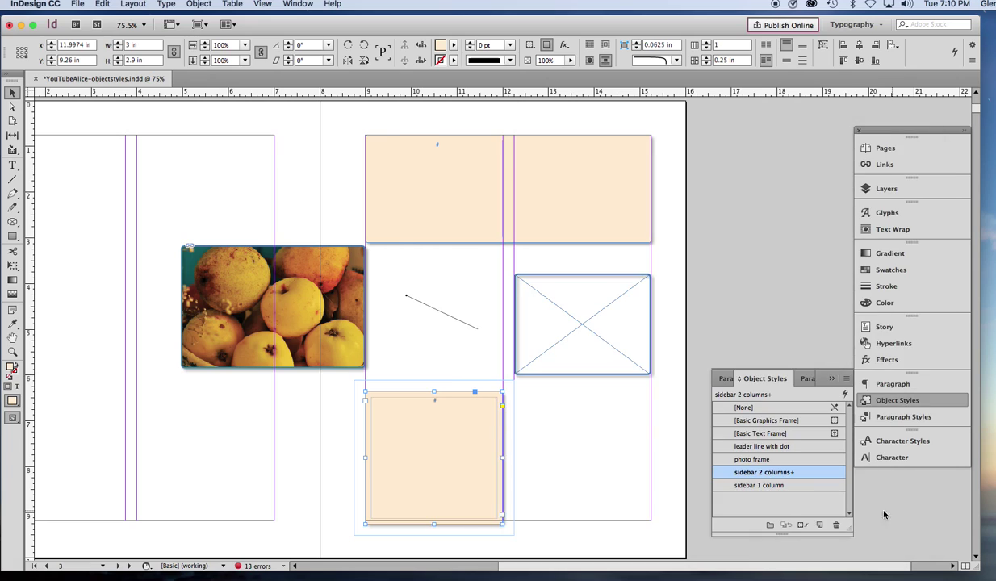
left_click(789, 485)
left_click(551, 456)
Deselect everything on the page and select the sidebar 2 columns style in the Object Styles panel.
left_click(493, 458)
left_click(553, 460)
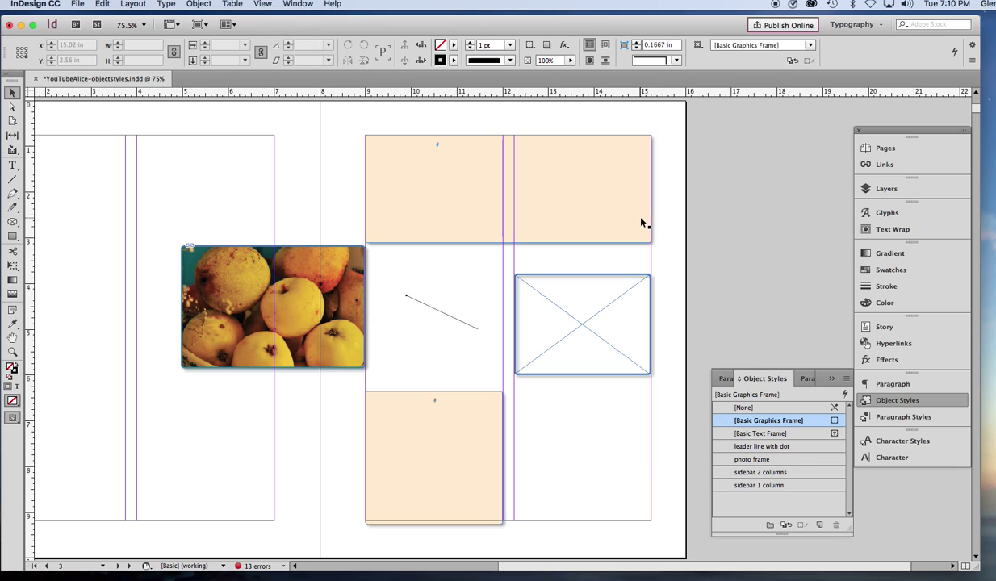
left_click(801, 473)
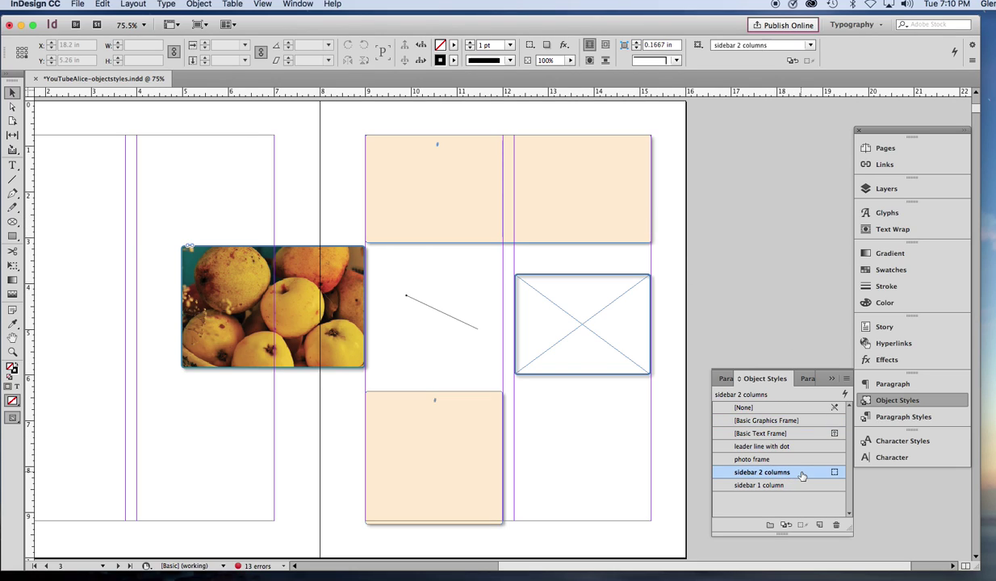
left_click(801, 474)
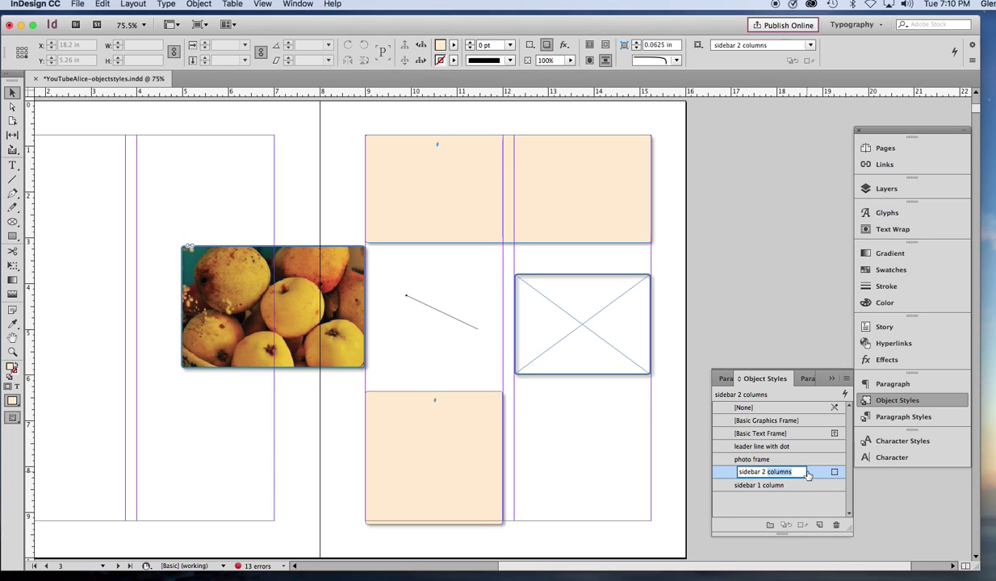
In sidebar 2 columns' Object Style Options, set Fill to swatch C=15 M=0 Y=0 K=6.
double_click(823, 475)
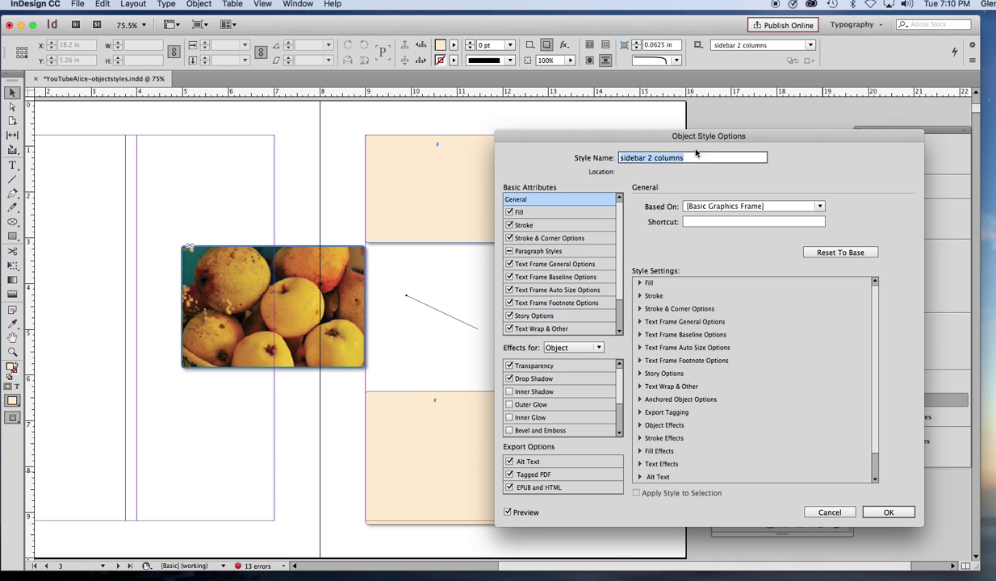
left_click(550, 212)
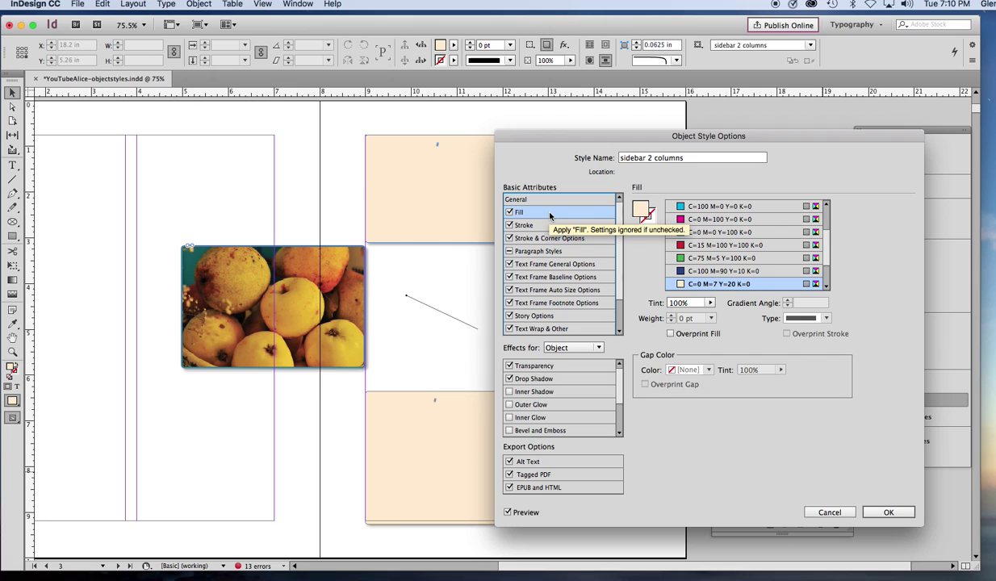
scroll(827, 240, "down", 3)
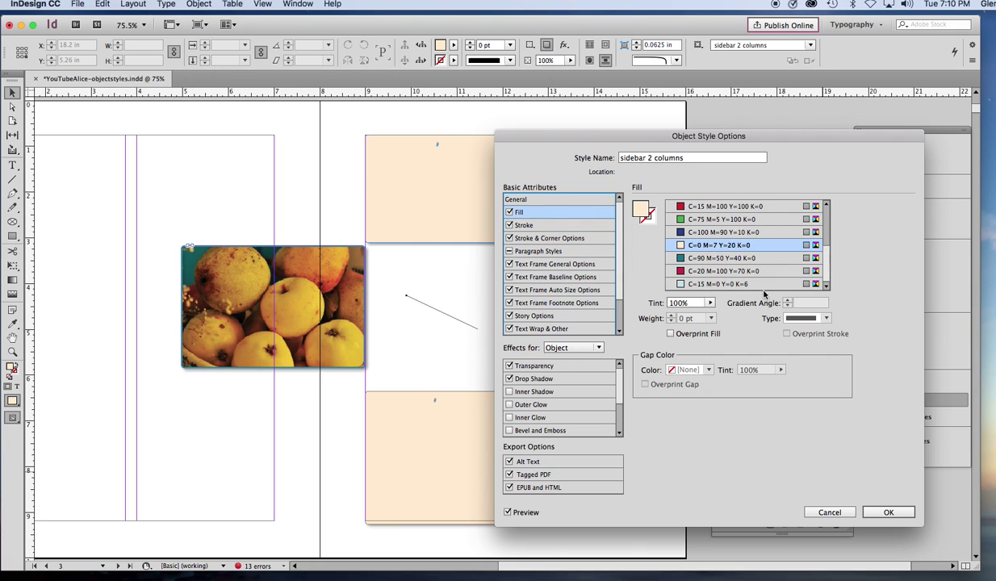
left_click(730, 285)
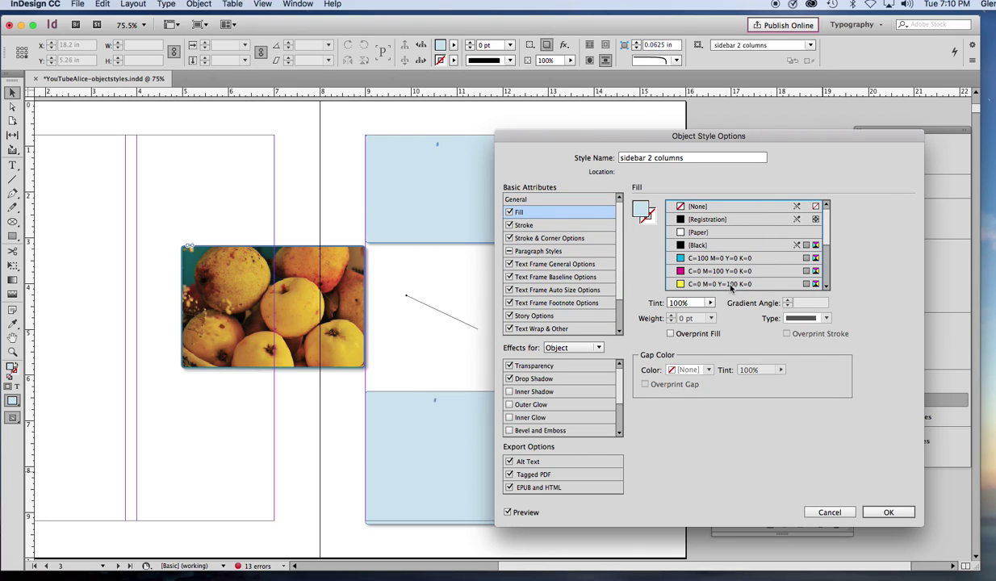
left_click(885, 512)
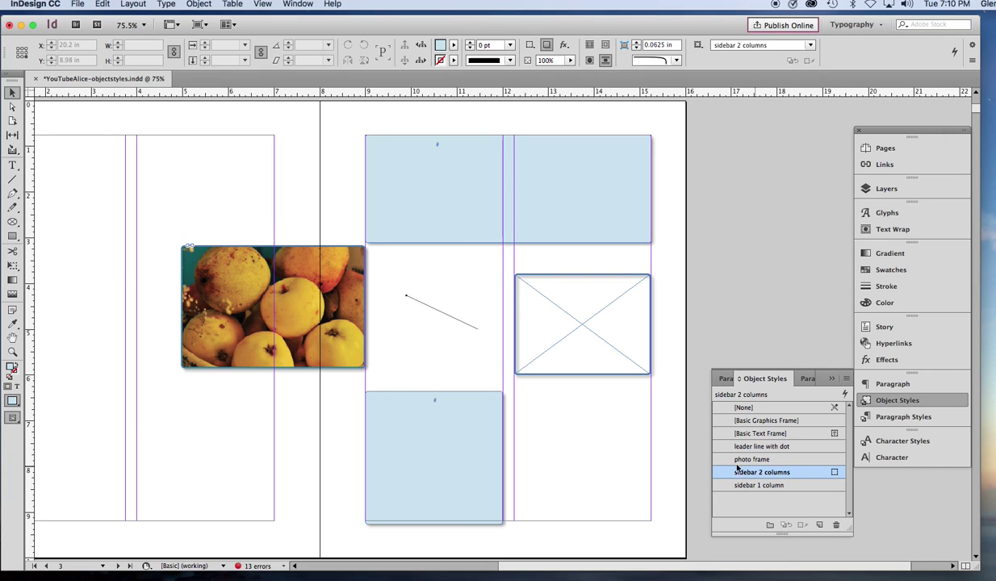